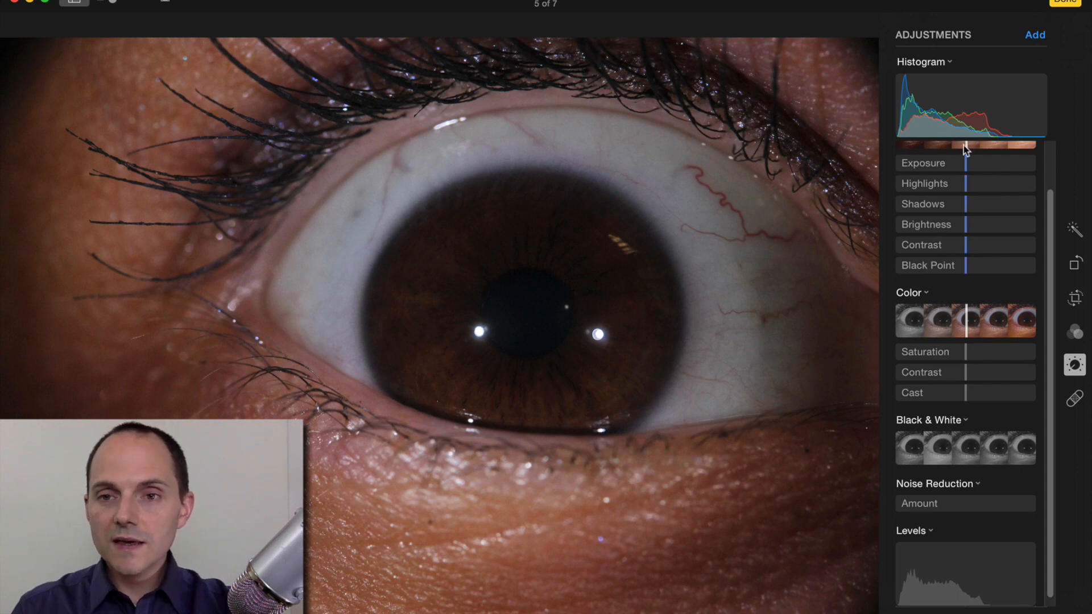
Collapse the Color and Light adjustment sections and finish editing the eye photo
{"action": "mouse_move", "coordinate": [1025, 316]}
{"action": "left_click", "coordinate": [1030, 296]}
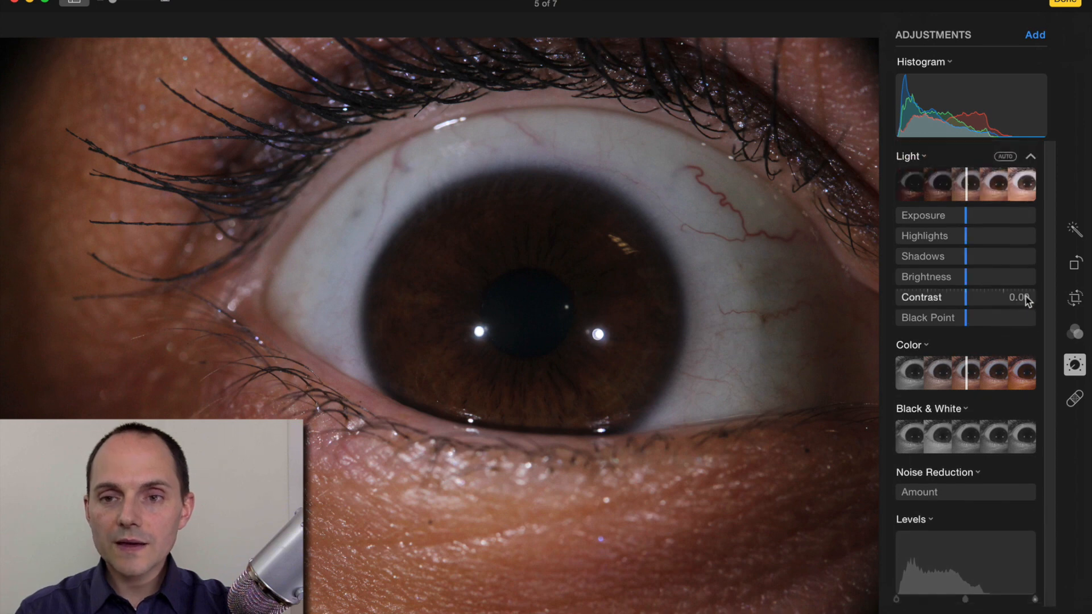
{"action": "left_click", "coordinate": [1031, 344]}
{"action": "left_click", "coordinate": [1030, 345]}
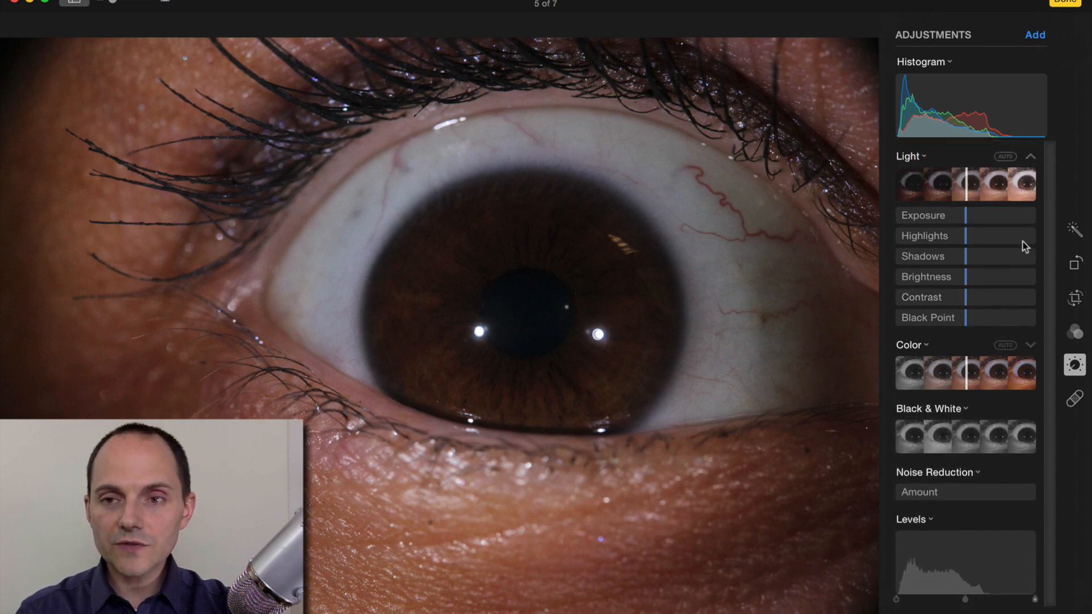
{"action": "left_click", "coordinate": [1031, 159]}
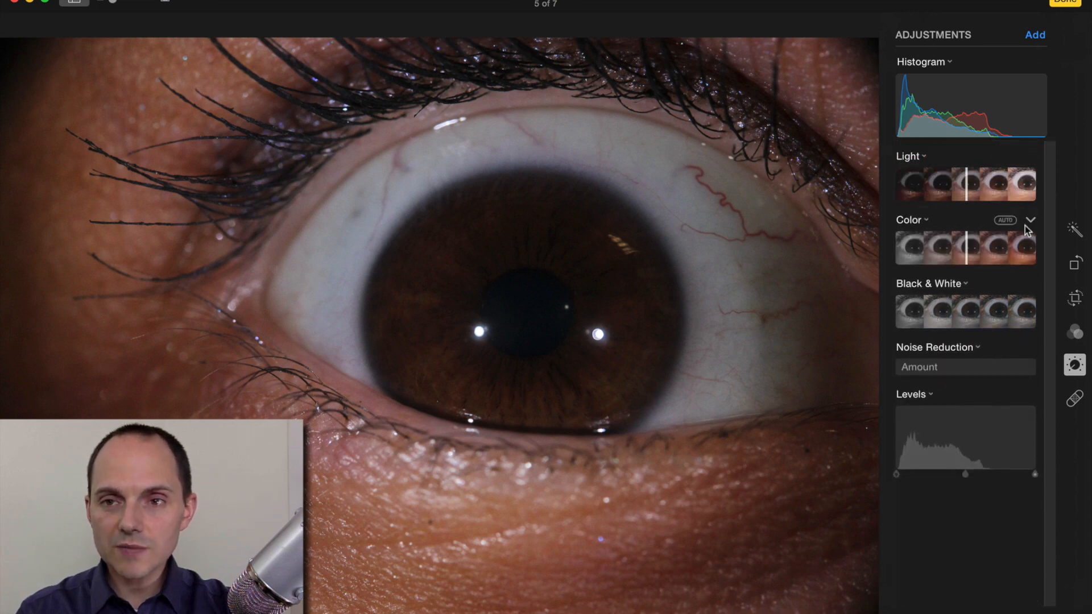
{"action": "mouse_move", "coordinate": [1026, 293]}
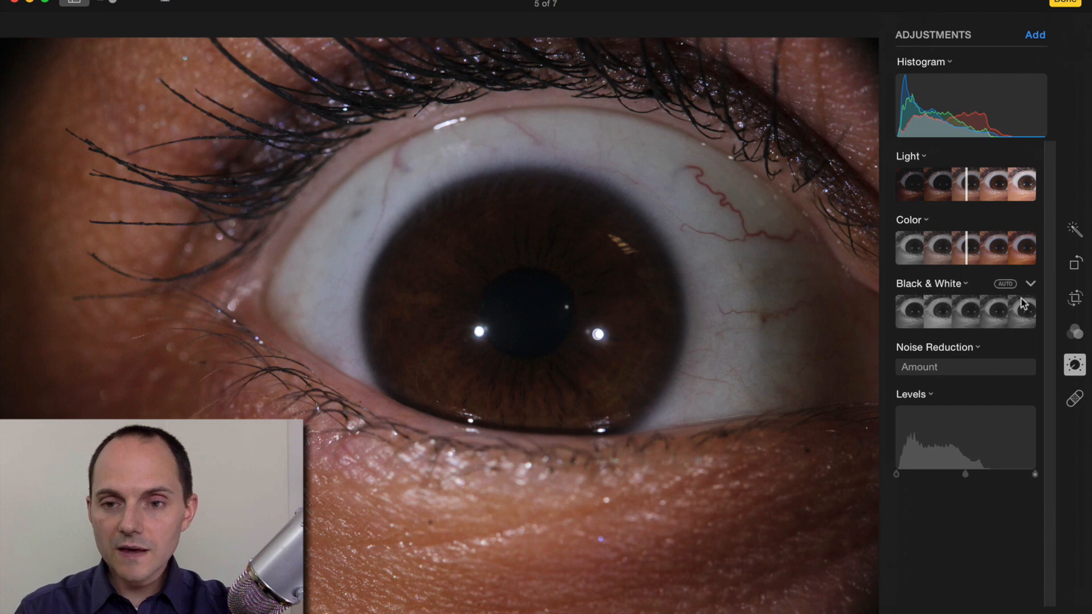
{"action": "left_click", "coordinate": [1065, 2]}
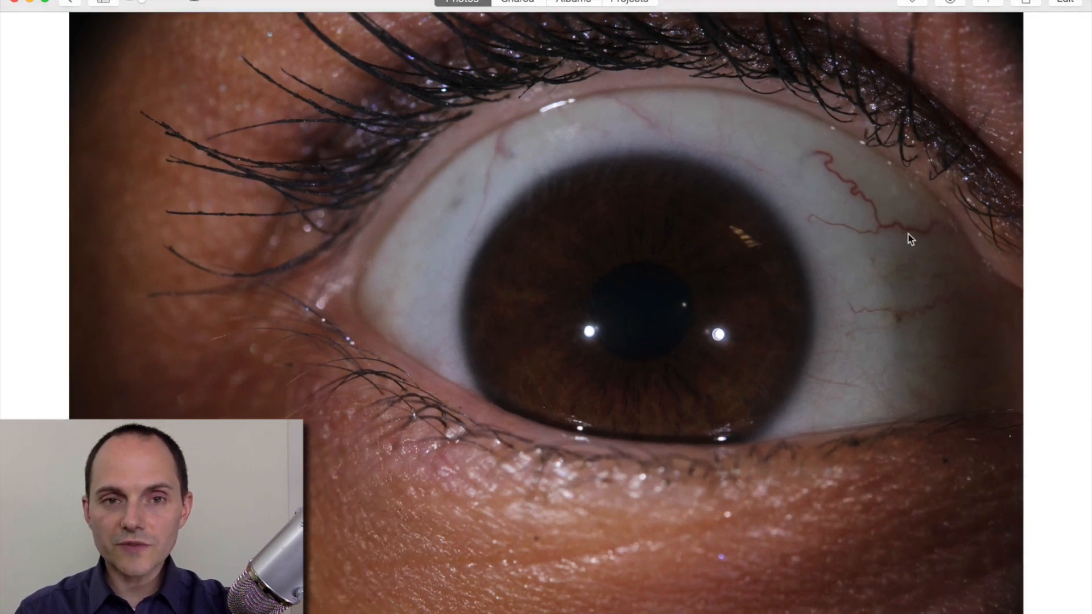
Reopen the eye photo for editing, crop it closely around the open eye and straighten it slightly
{"action": "left_click", "coordinate": [1066, 2]}
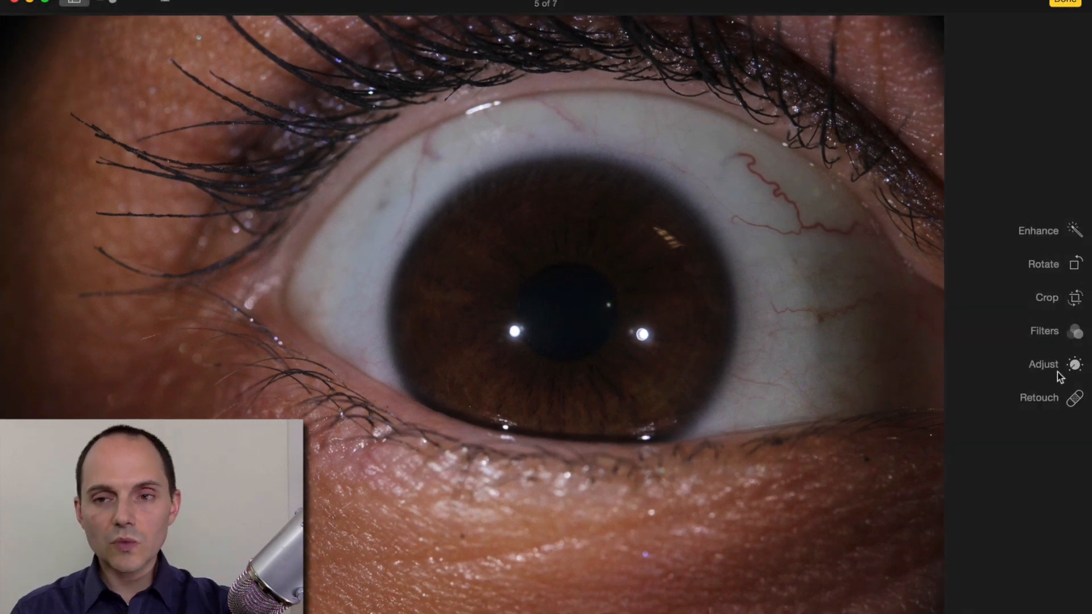
{"action": "left_click", "coordinate": [1074, 301]}
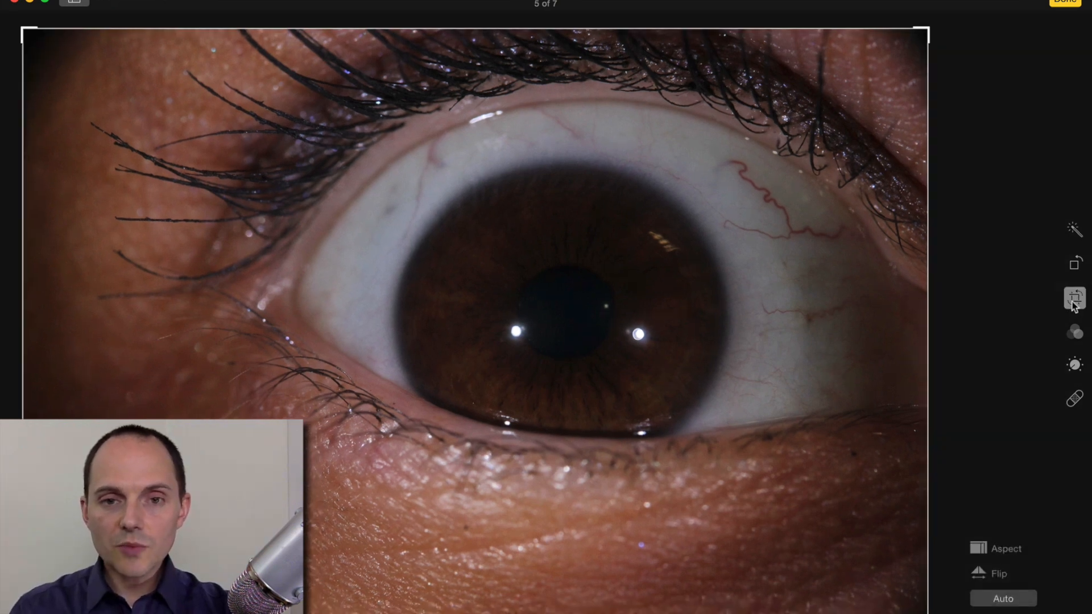
{"action": "left_click_drag", "start_coordinate": [23, 613], "coordinate": [229, 490]}
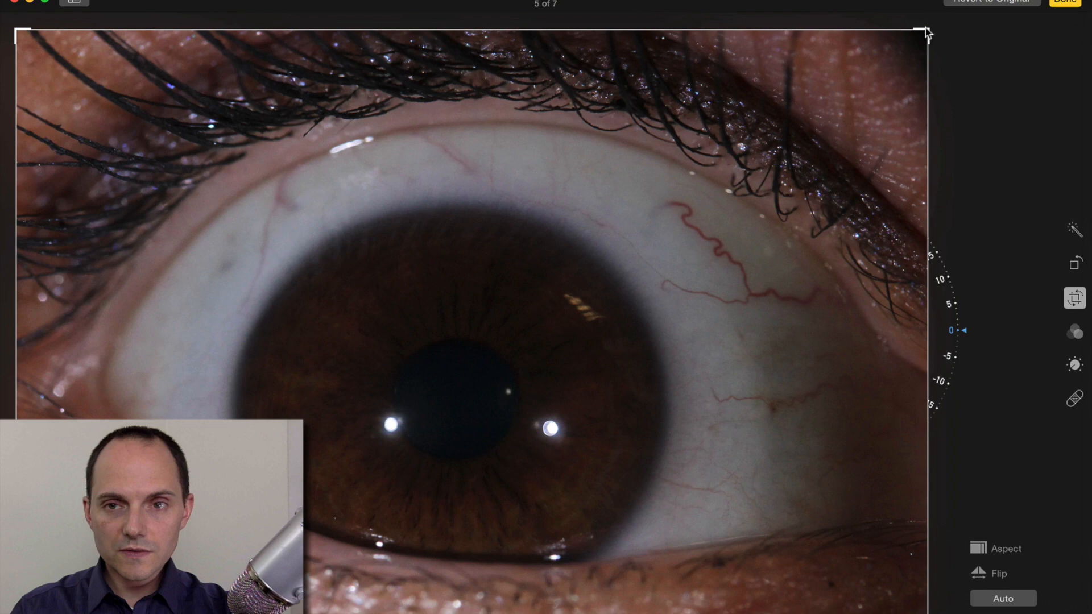
{"action": "left_click_drag", "start_coordinate": [921, 29], "coordinate": [896, 104]}
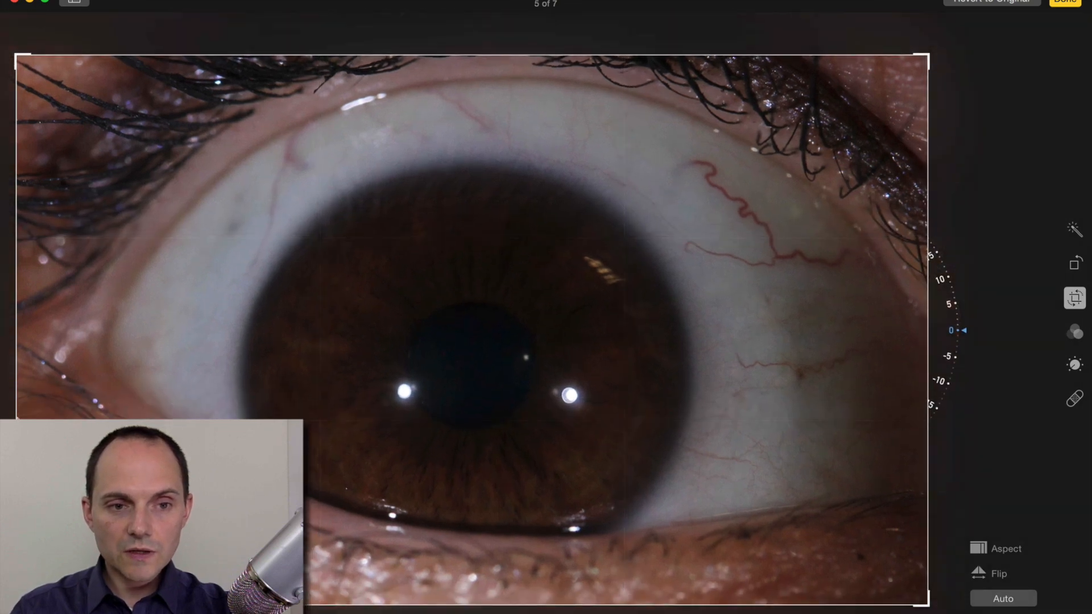
{"action": "left_click_drag", "start_coordinate": [17, 417], "coordinate": [73, 418]}
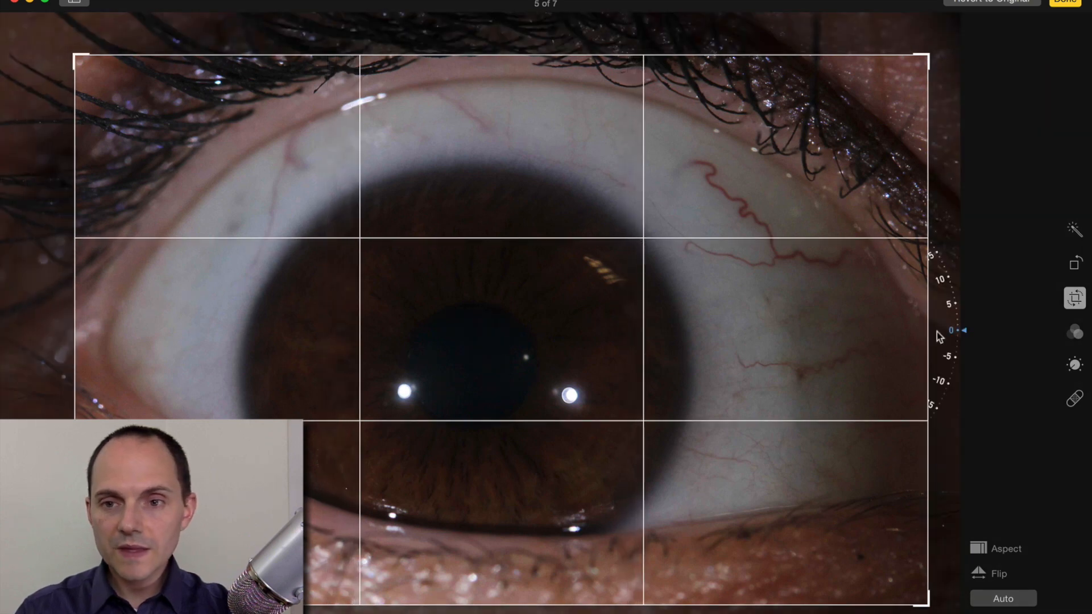
{"action": "left_click_drag", "start_coordinate": [962, 319], "coordinate": [964, 306]}
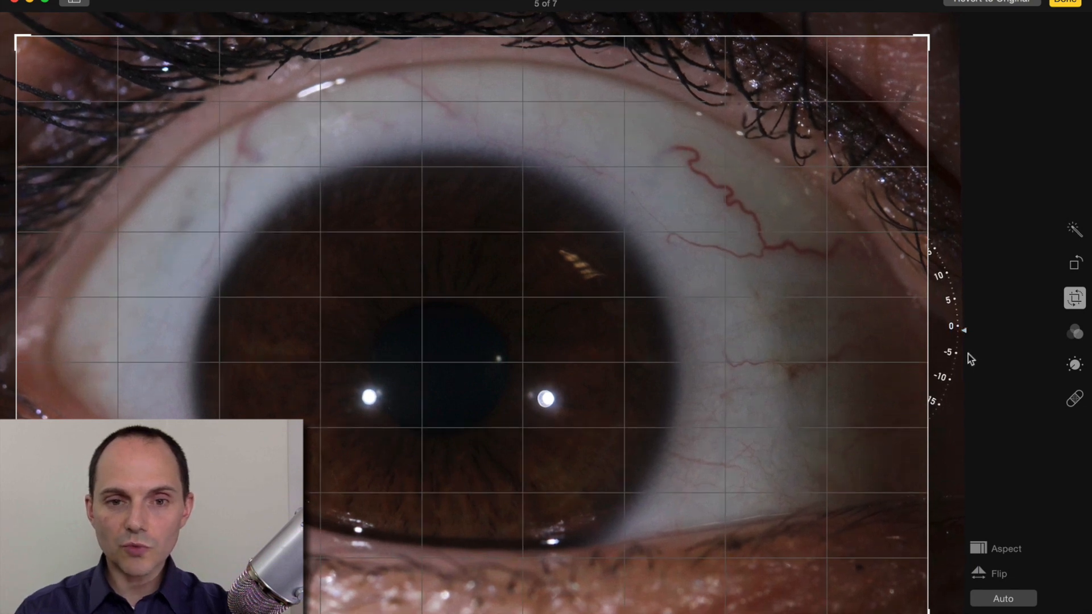
Add the Sharpen, Definition, Noise Reduction, White Balance and Levels adjustments to the photo
{"action": "left_click", "coordinate": [1076, 366]}
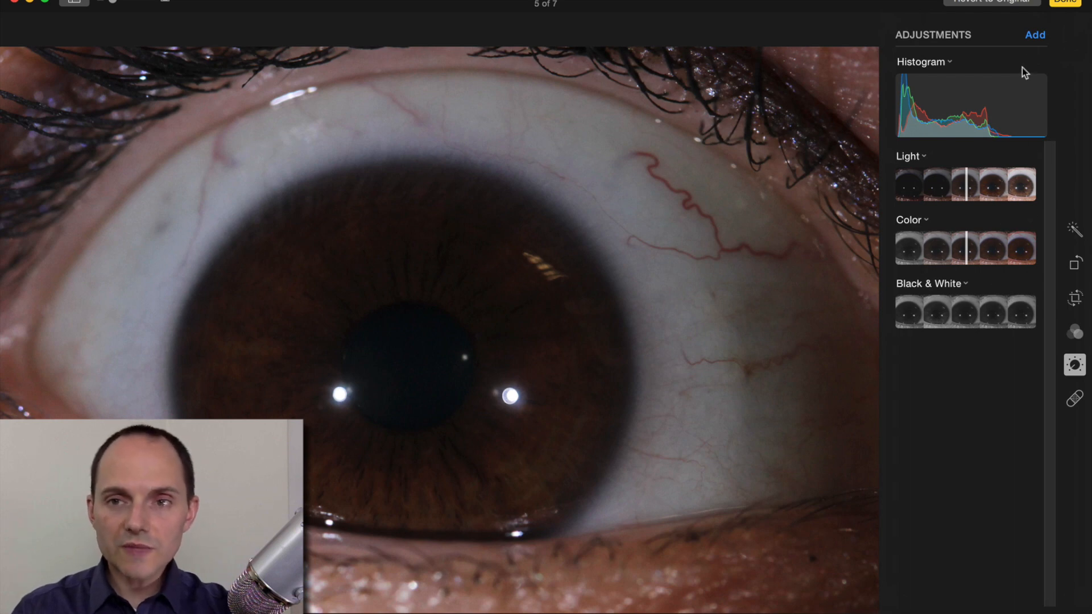
{"action": "left_click", "coordinate": [1035, 35]}
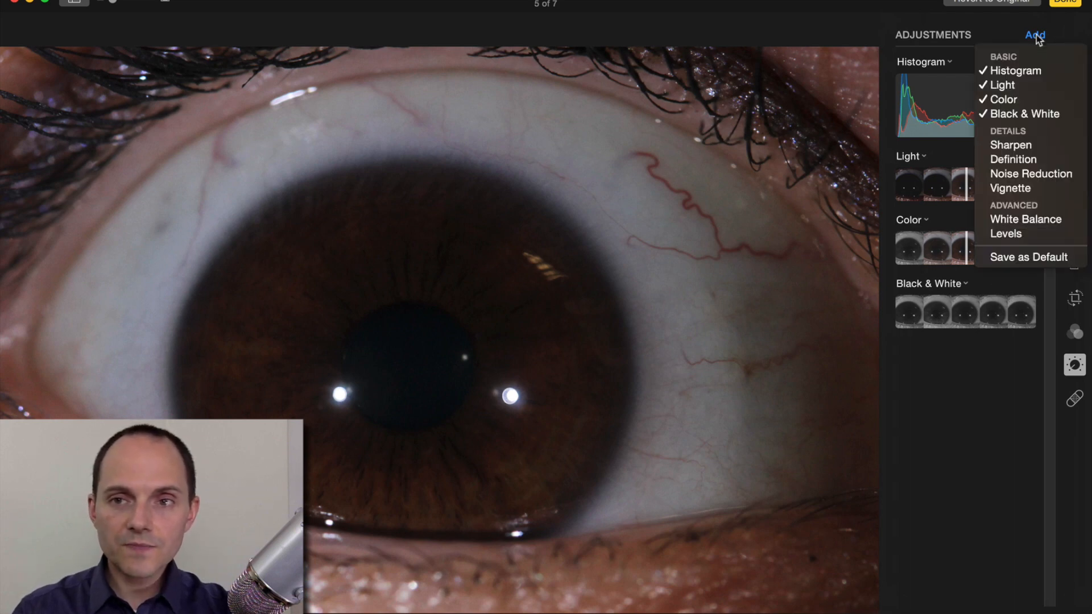
{"action": "left_click", "coordinate": [1017, 148]}
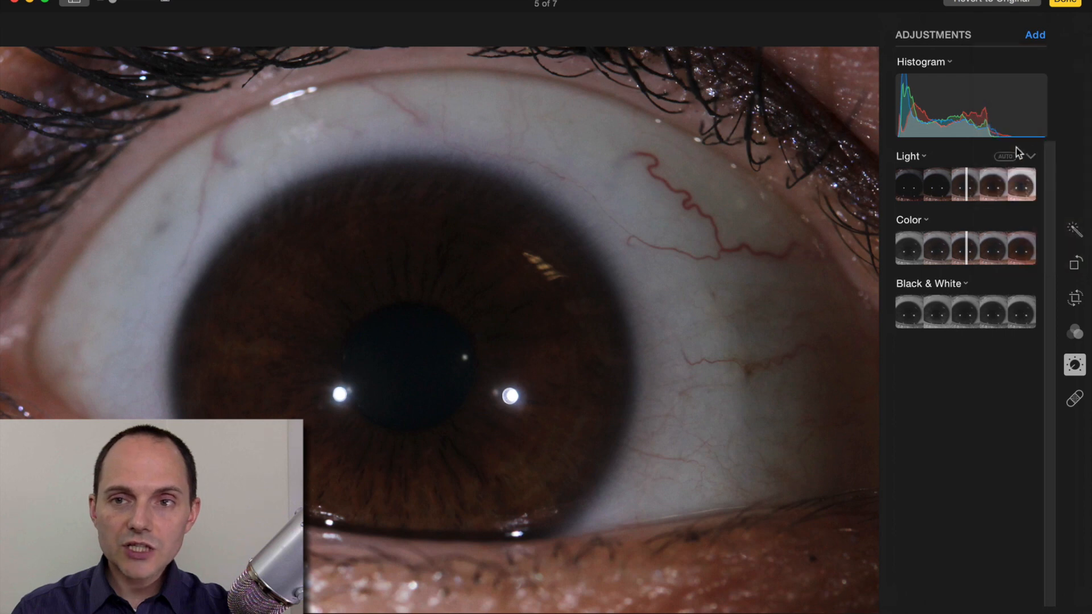
{"action": "left_click", "coordinate": [1035, 36]}
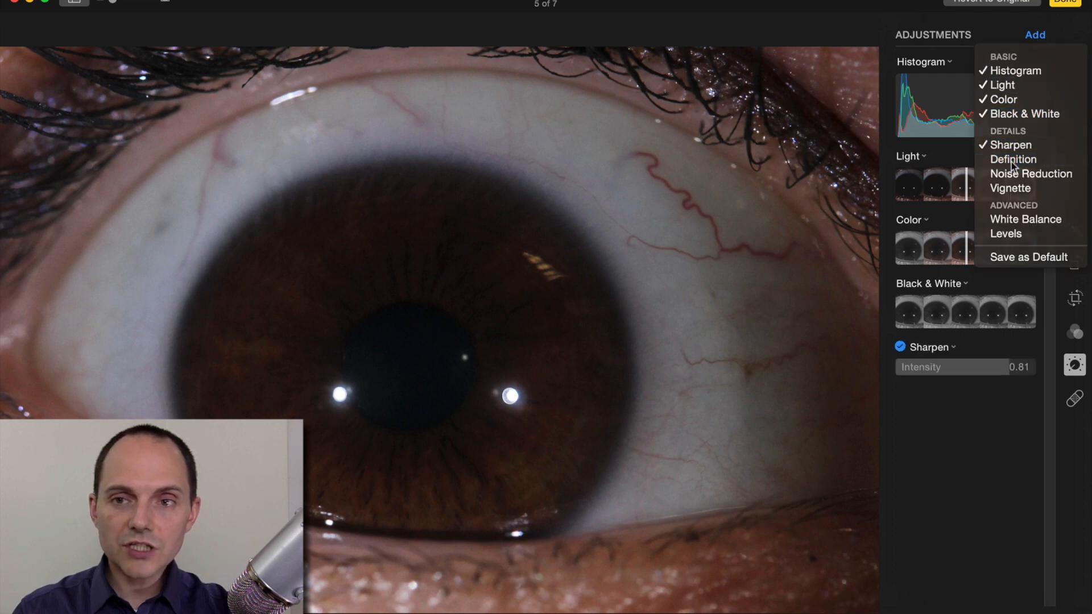
{"action": "left_click", "coordinate": [1011, 162]}
{"action": "left_click", "coordinate": [1035, 35]}
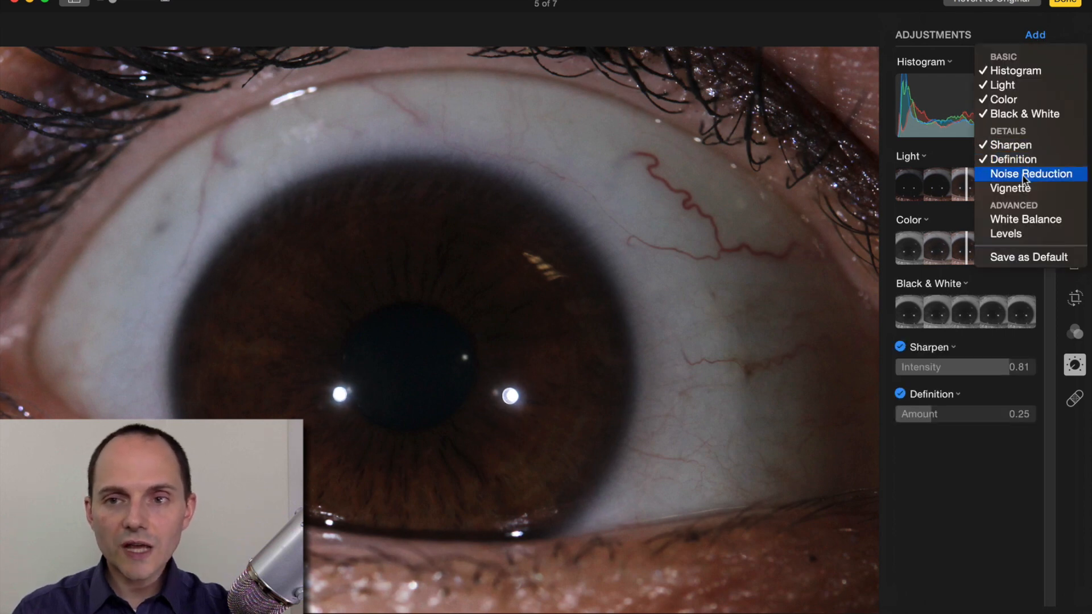
{"action": "left_click", "coordinate": [1023, 175]}
{"action": "left_click", "coordinate": [1036, 35]}
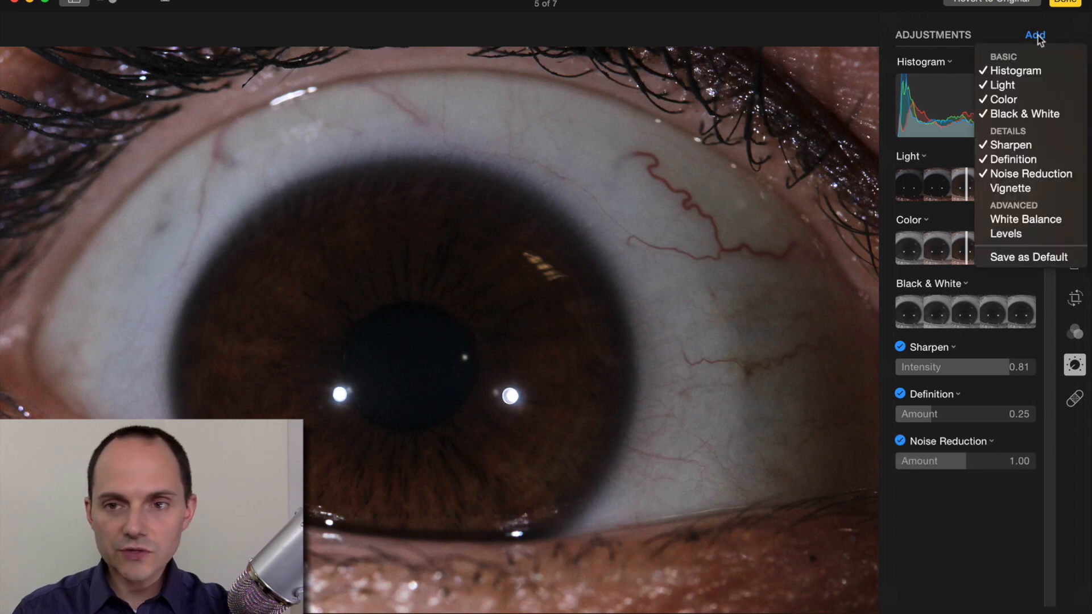
{"action": "left_click", "coordinate": [1027, 220]}
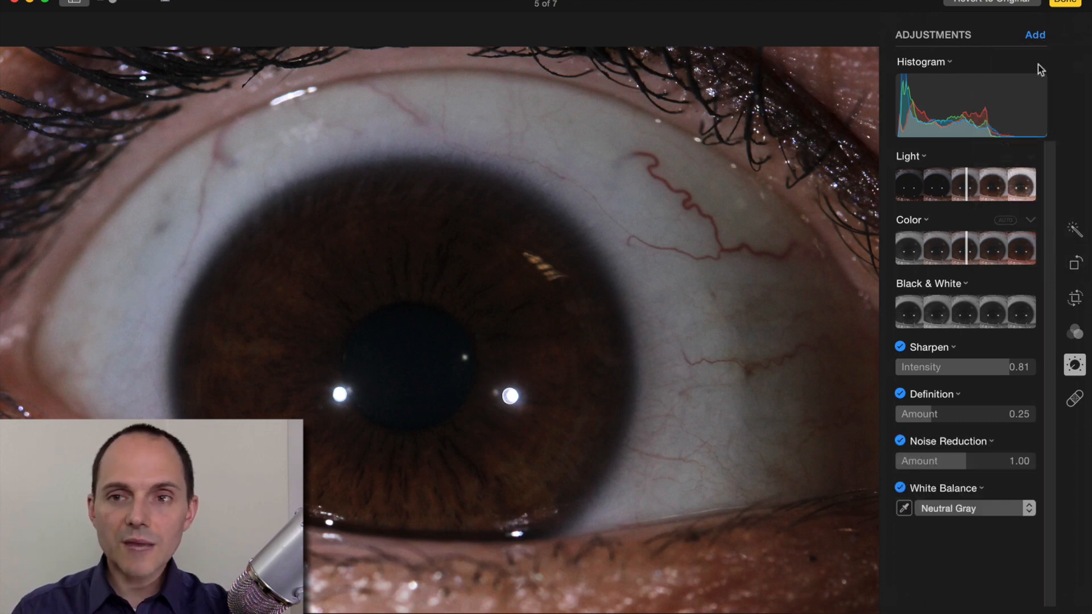
{"action": "left_click", "coordinate": [1035, 35]}
{"action": "left_click", "coordinate": [1019, 237]}
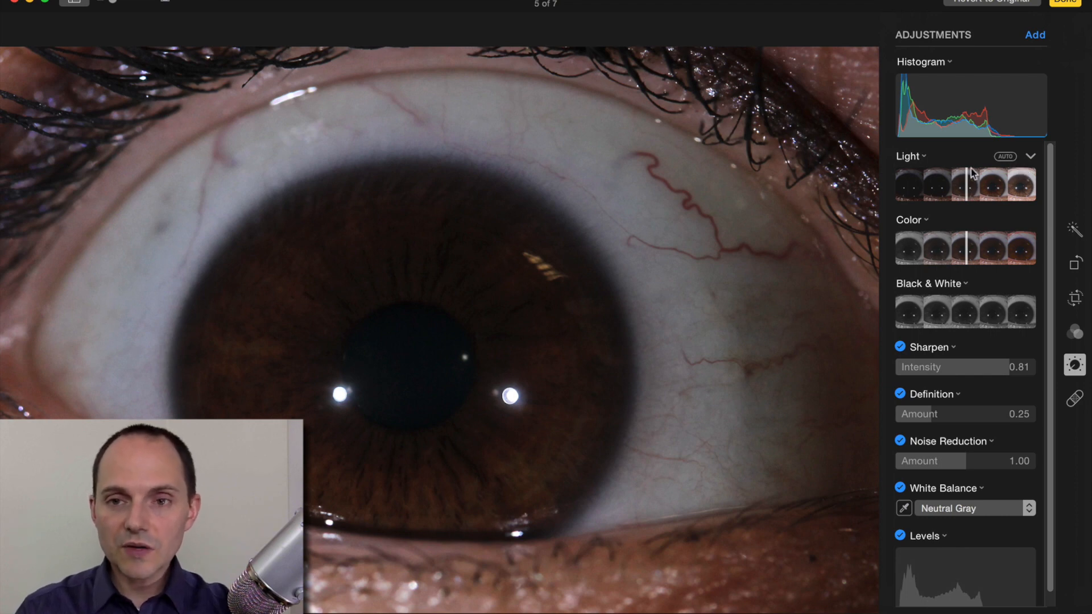
Expand the Light adjustment and raise the photo's exposure to 0.93
{"action": "left_click", "coordinate": [1031, 157]}
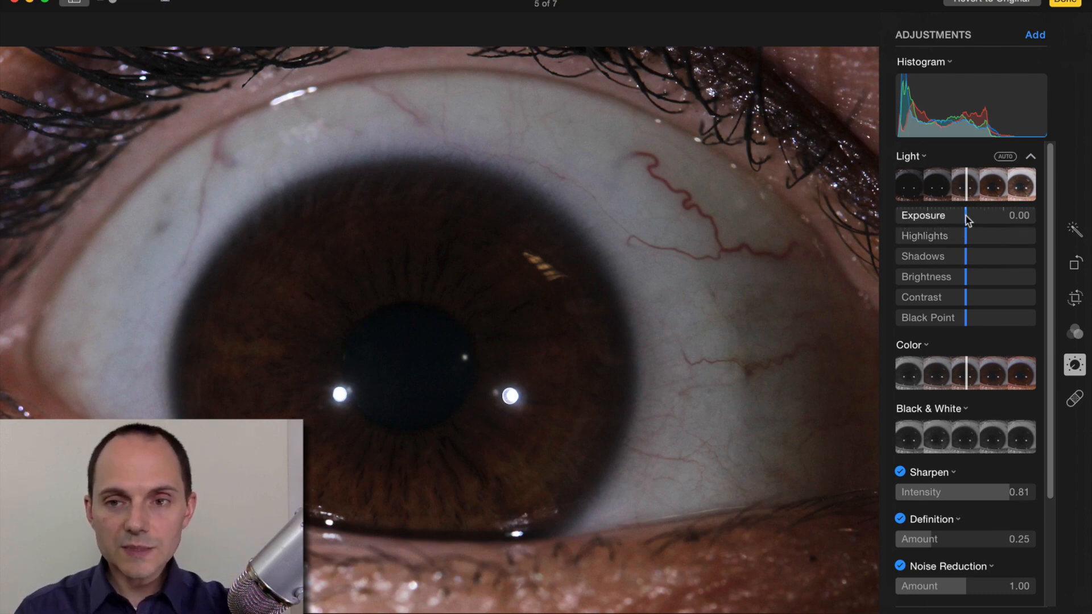
{"action": "left_click", "coordinate": [1025, 215]}
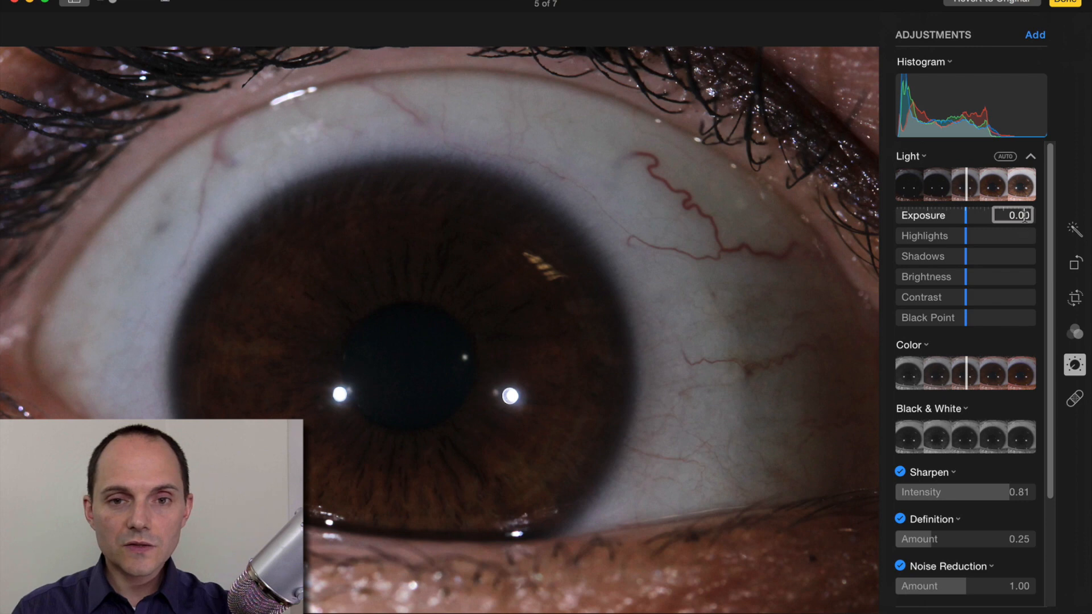
{"action": "type", "text": "0.13"}
{"action": "key", "text": "Return"}
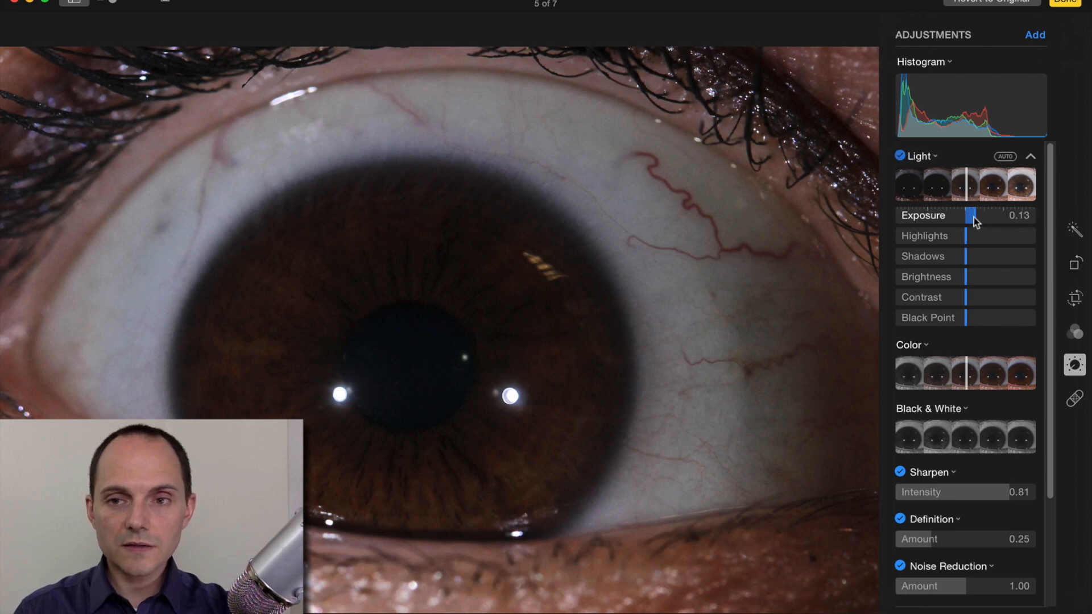
{"action": "left_click", "coordinate": [1026, 218]}
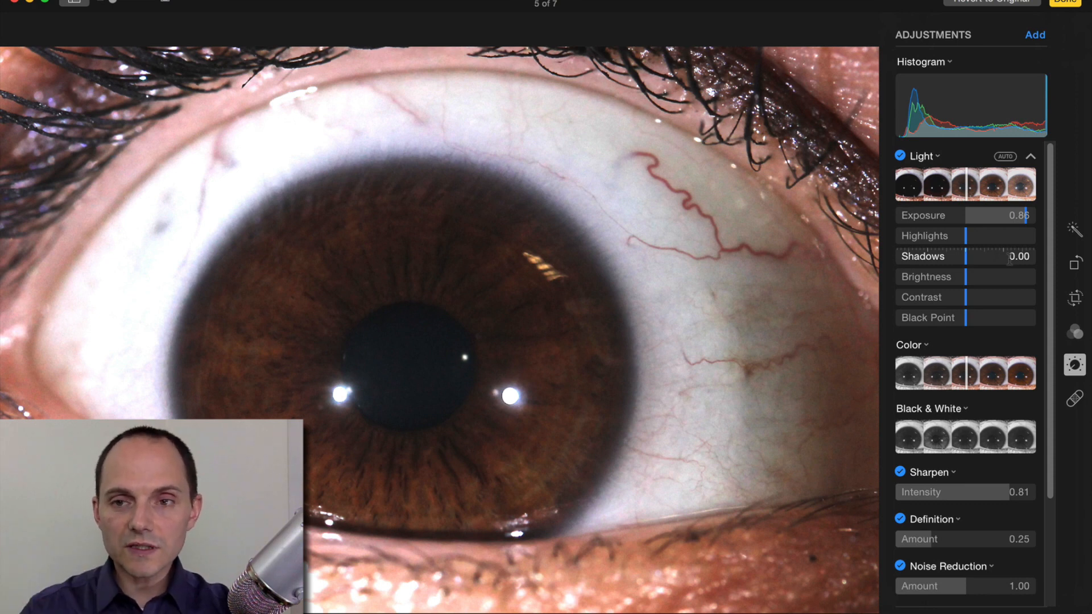
{"action": "left_click_drag", "start_coordinate": [1024, 224], "coordinate": [1028, 223]}
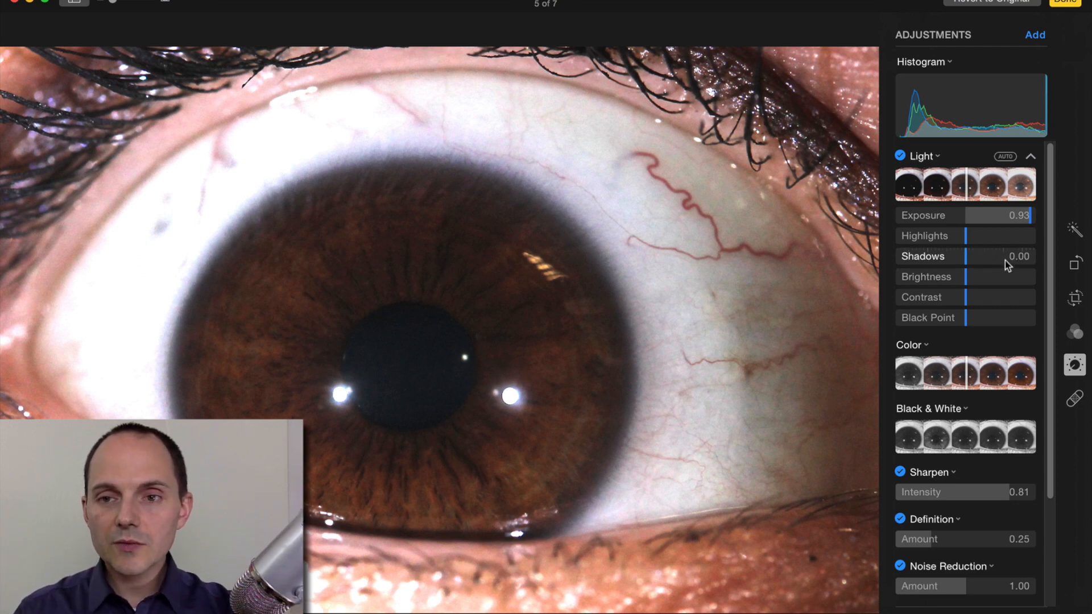
Set the Light adjustment's shadows to 0.79 and its contrast to 0.12
{"action": "left_click", "coordinate": [1021, 257]}
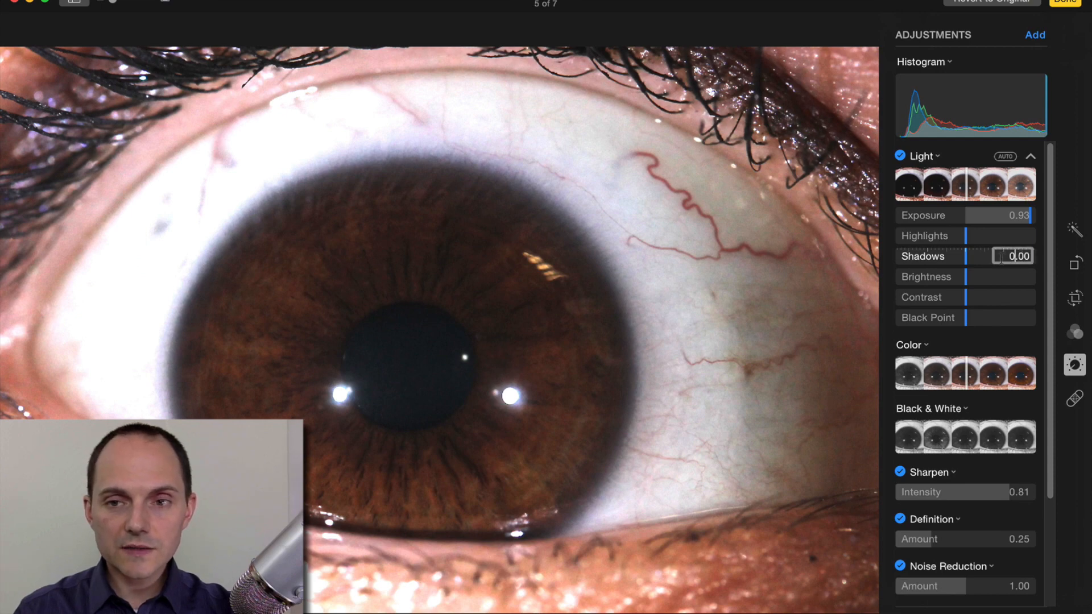
{"action": "left_click_drag", "start_coordinate": [988, 256], "coordinate": [1005, 253]}
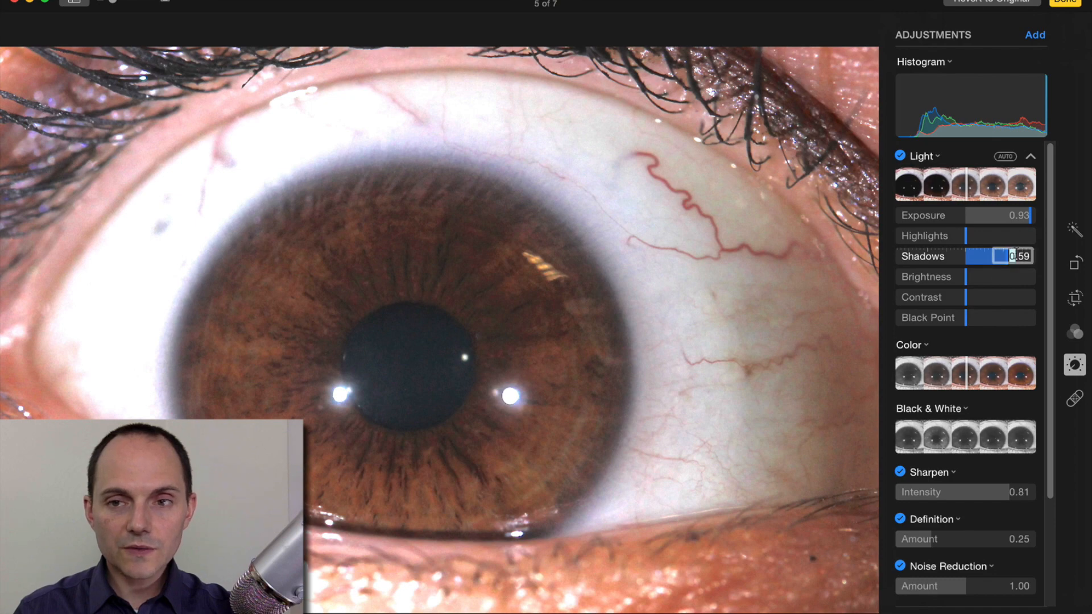
{"action": "left_click", "coordinate": [988, 258]}
{"action": "left_click_drag", "start_coordinate": [988, 258], "coordinate": [1016, 257]}
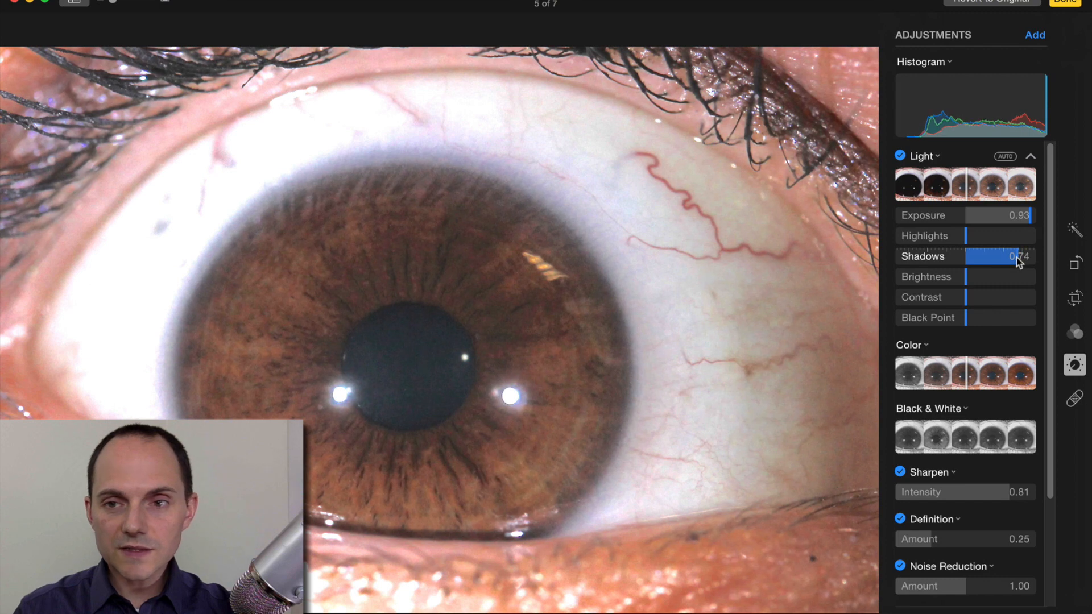
{"action": "left_click_drag", "start_coordinate": [1021, 261], "coordinate": [1022, 261]}
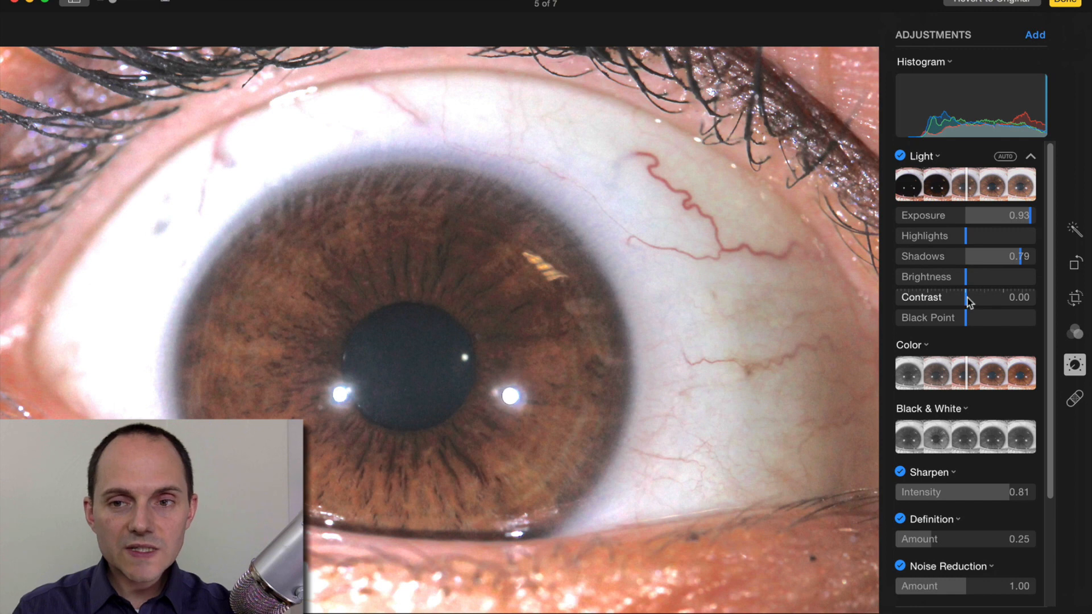
{"action": "left_click_drag", "start_coordinate": [967, 296], "coordinate": [972, 297]}
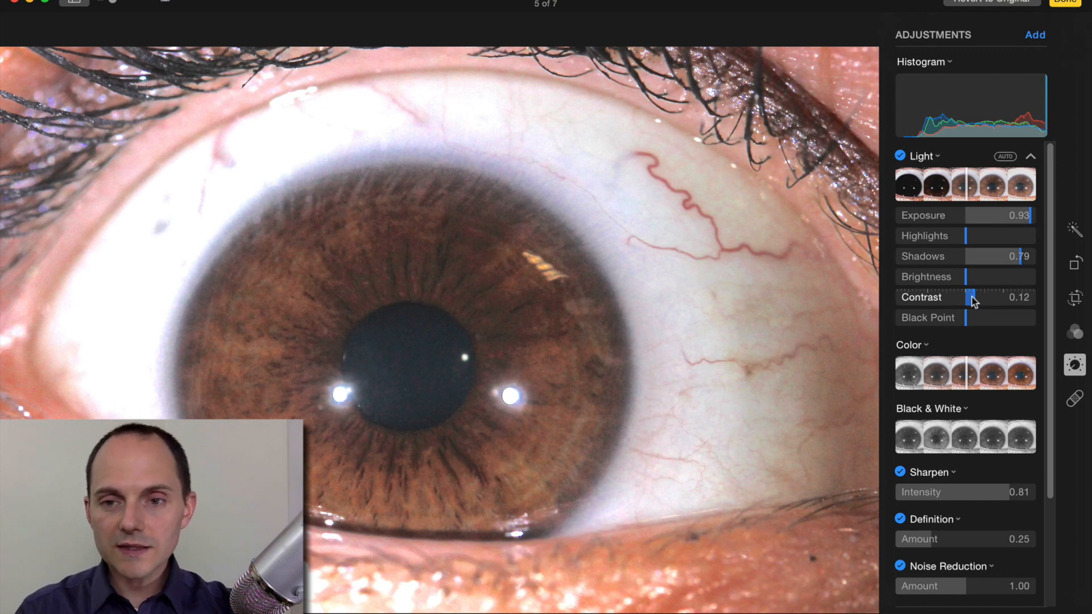
Expand the Color adjustment and set its saturation to 0.43
{"action": "mouse_move", "coordinate": [1005, 347]}
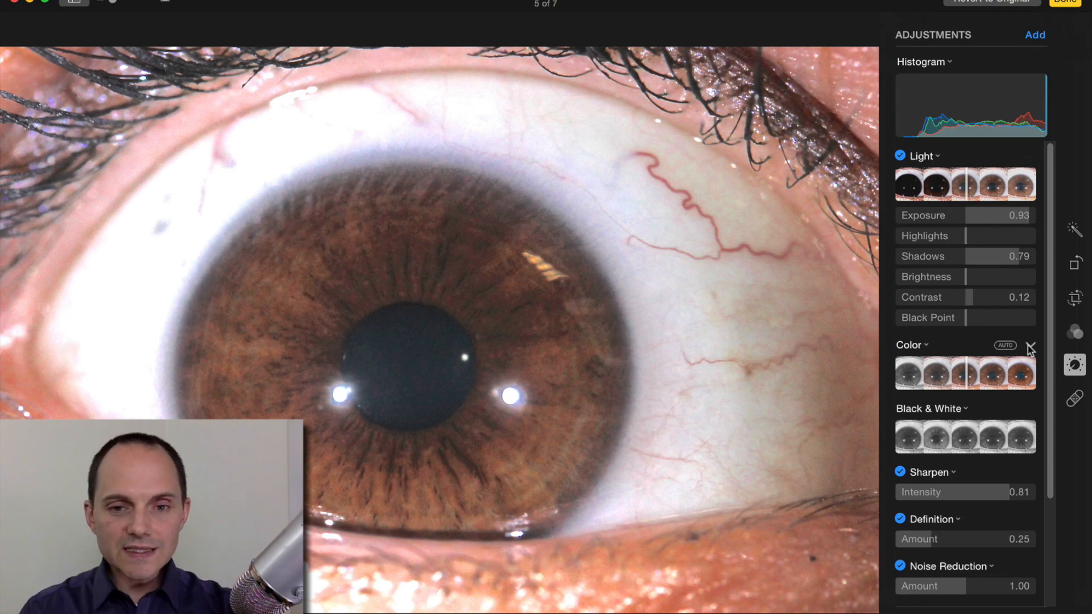
{"action": "left_click", "coordinate": [1031, 348]}
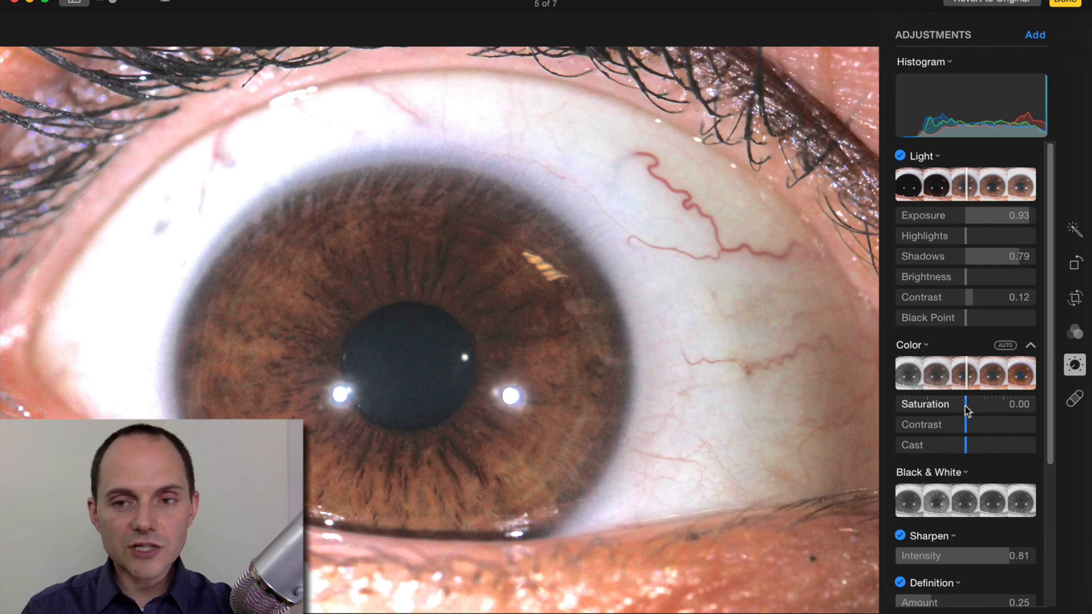
{"action": "left_click_drag", "start_coordinate": [966, 408], "coordinate": [1043, 414]}
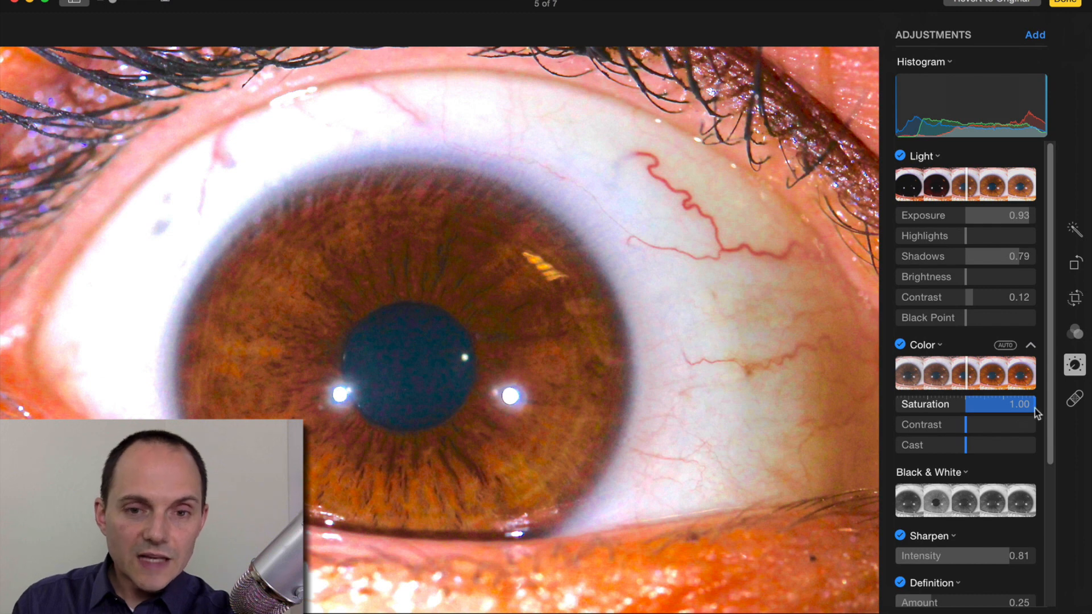
{"action": "left_click_drag", "start_coordinate": [1034, 409], "coordinate": [1000, 406]}
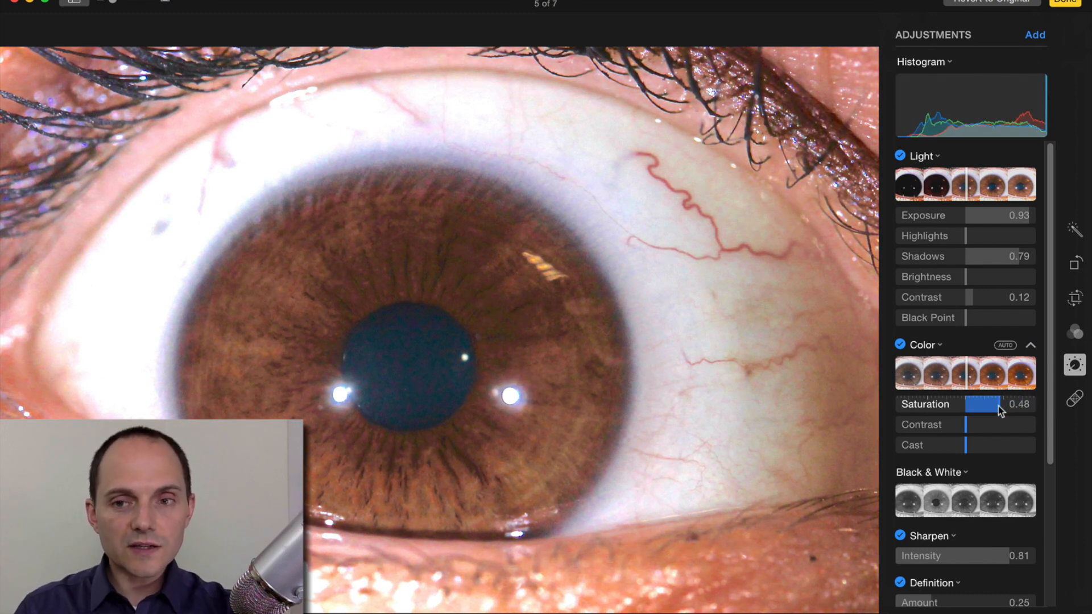
{"action": "left_click_drag", "start_coordinate": [999, 407], "coordinate": [1004, 407]}
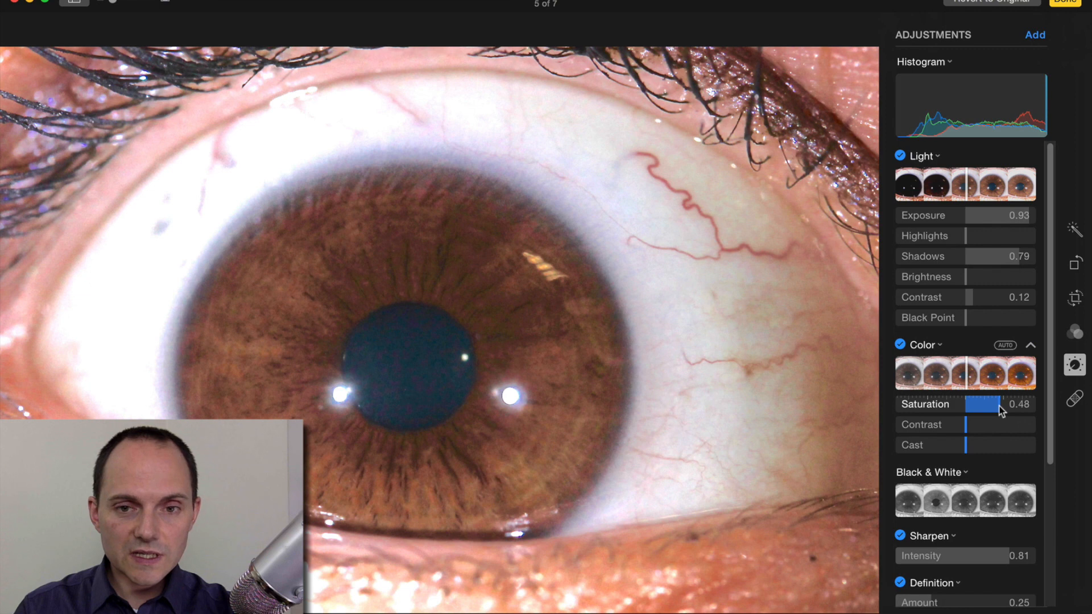
{"action": "left_click_drag", "start_coordinate": [999, 406], "coordinate": [995, 406]}
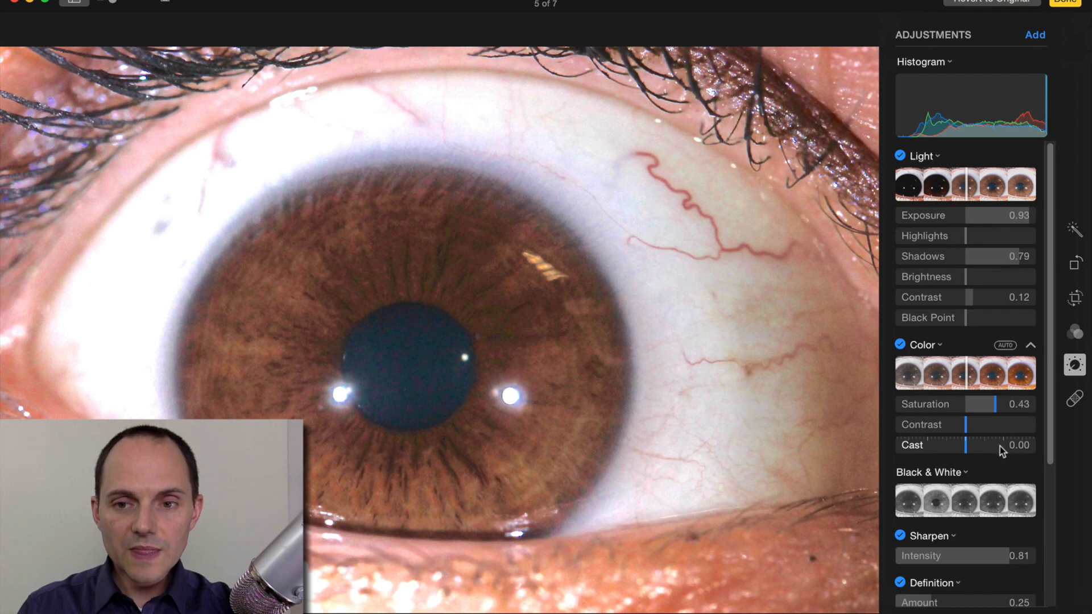
Darken the photo's midtones by moving the Levels adjustment's midtone handle slightly toward the highlights from its central position
{"action": "scroll", "coordinate": [1000, 446], "scroll_direction": "down", "scroll_amount": 5}
{"action": "scroll", "coordinate": [1000, 447], "scroll_direction": "down", "scroll_amount": 1}
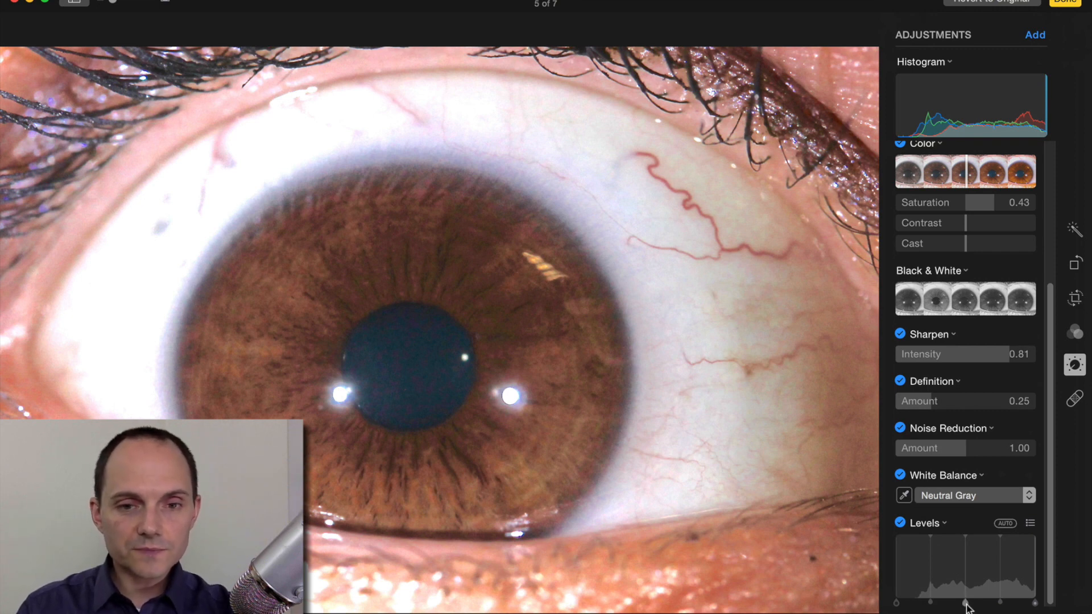
{"action": "left_click_drag", "start_coordinate": [965, 604], "coordinate": [984, 608]}
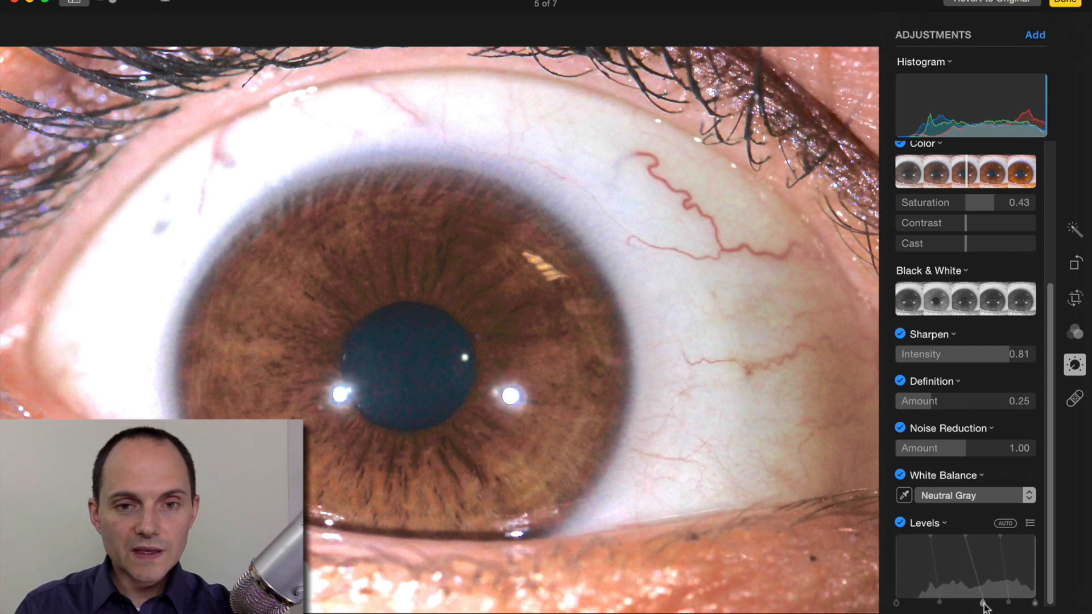
{"action": "left_click_drag", "start_coordinate": [985, 607], "coordinate": [981, 608]}
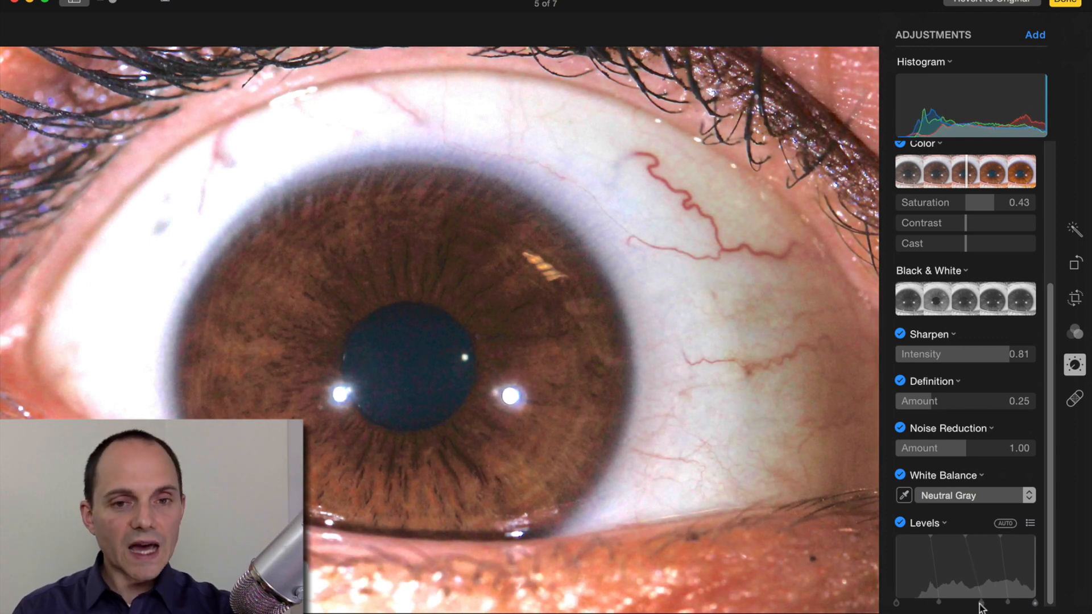
{"action": "mouse_move", "coordinate": [981, 607]}
{"action": "left_mouse_down"}
{"action": "mouse_move", "coordinate": [969, 607]}
{"action": "mouse_move", "coordinate": [978, 607]}
{"action": "left_mouse_up"}
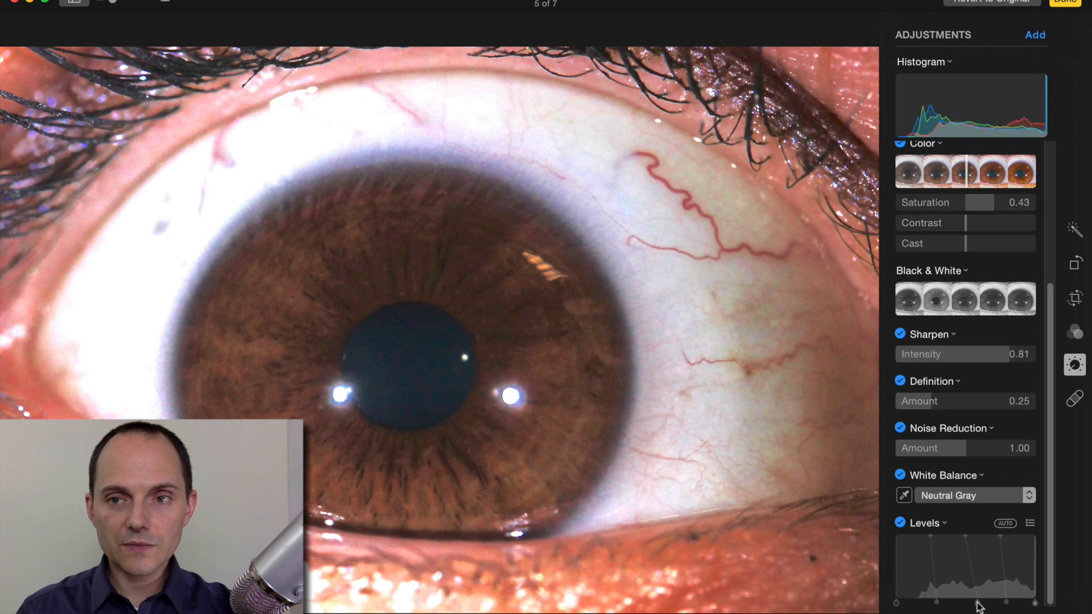
{"action": "mouse_move", "coordinate": [978, 606]}
{"action": "left_mouse_down"}
{"action": "mouse_move", "coordinate": [990, 606]}
{"action": "mouse_move", "coordinate": [972, 606]}
{"action": "left_mouse_up"}
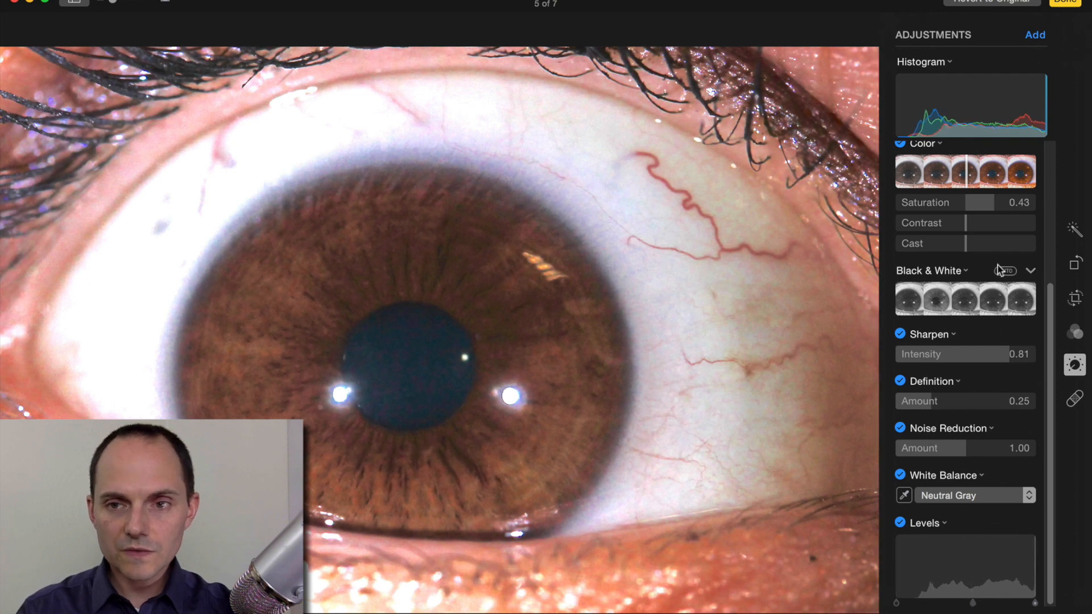
Expand the Sharpen adjustment and set its edges value to 0.27
{"action": "scroll", "coordinate": [998, 269], "scroll_direction": "up", "scroll_amount": 5}
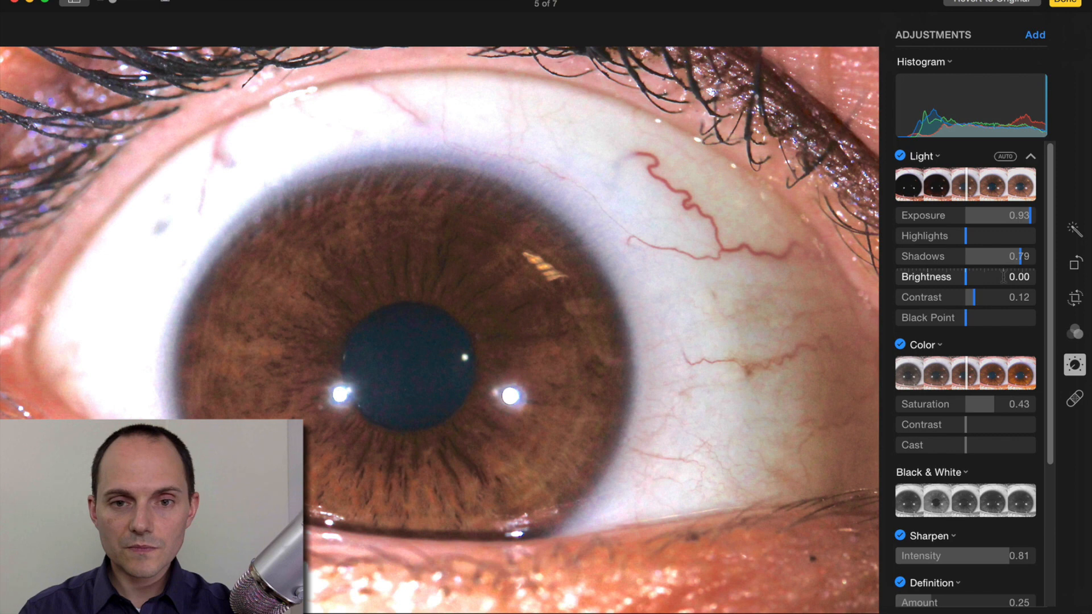
{"action": "scroll", "coordinate": [1003, 277], "scroll_direction": "down", "scroll_amount": 5}
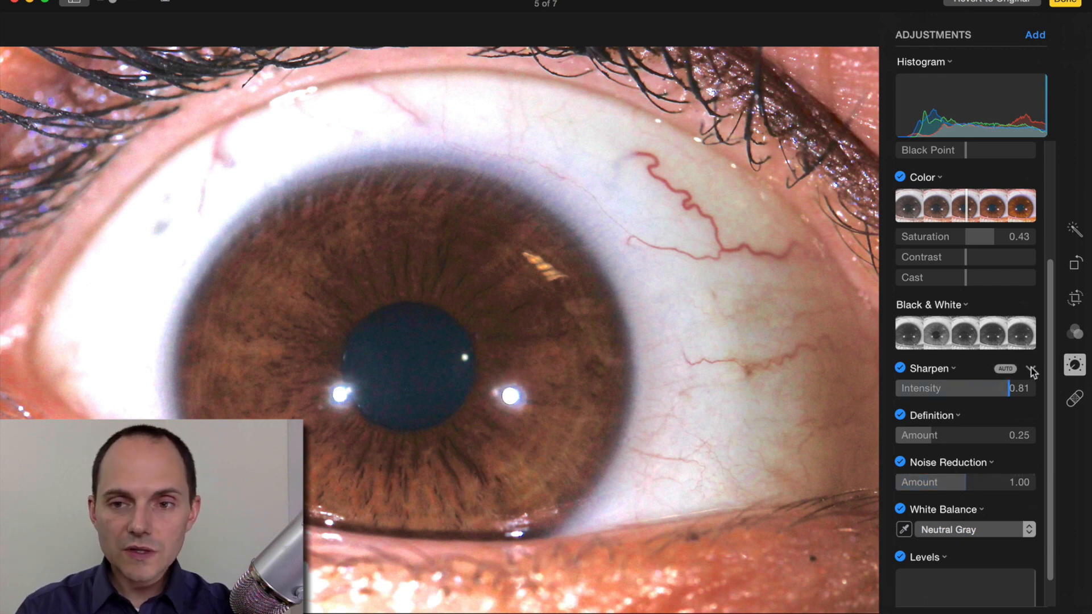
{"action": "left_click", "coordinate": [1032, 370]}
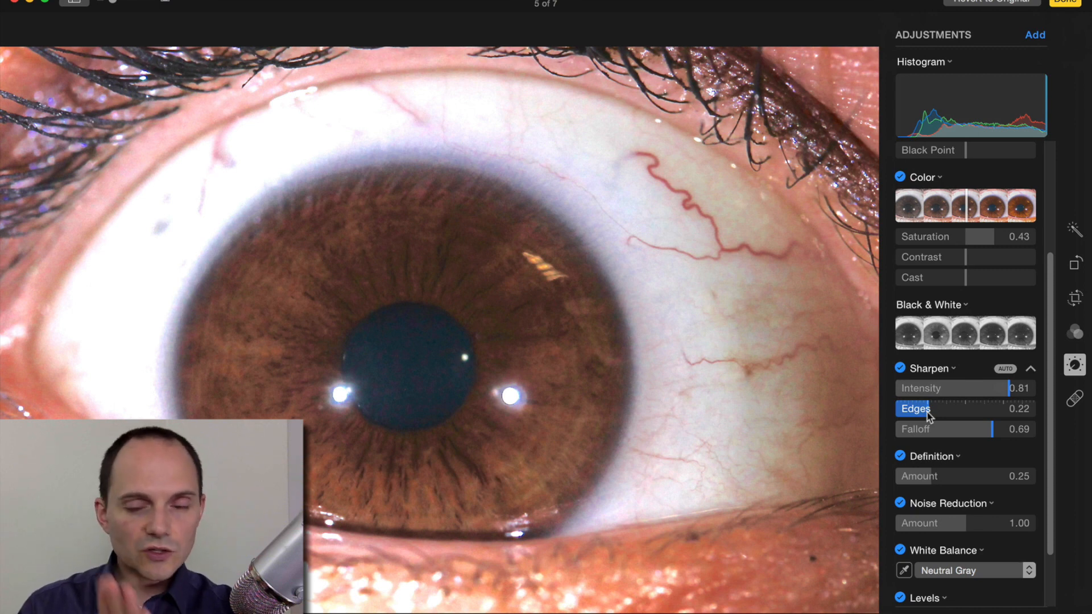
{"action": "left_click_drag", "start_coordinate": [928, 414], "coordinate": [935, 417]}
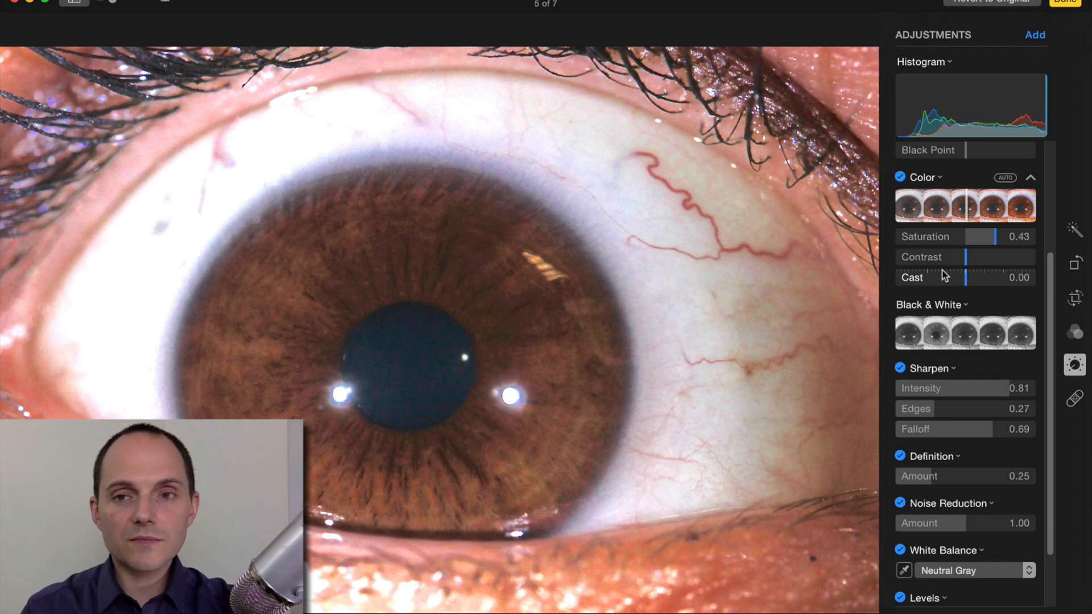
{"action": "scroll", "coordinate": [1005, 278], "scroll_direction": "up", "scroll_amount": 3}
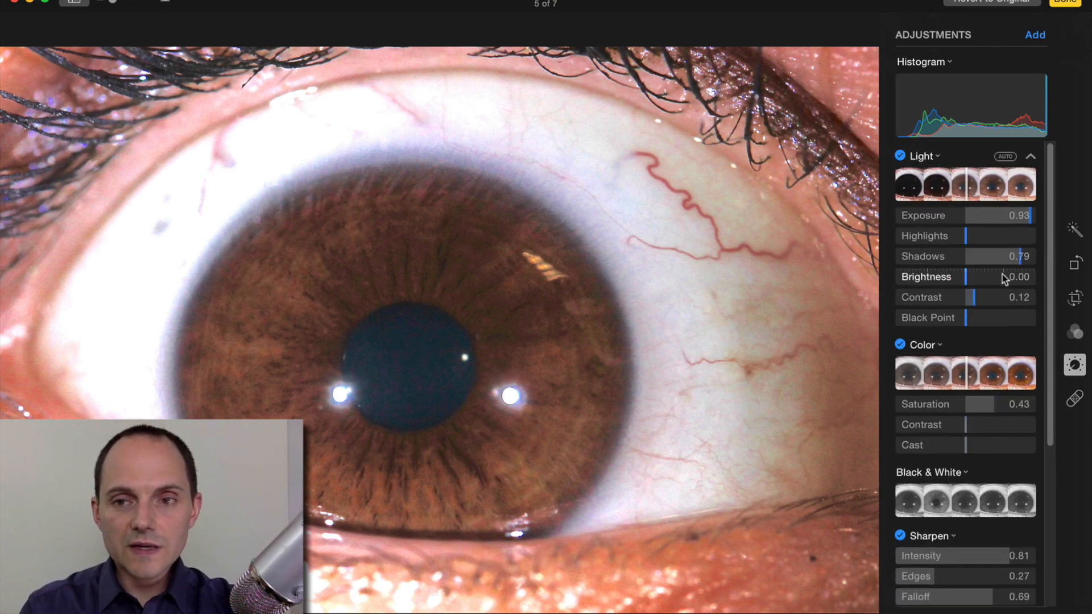